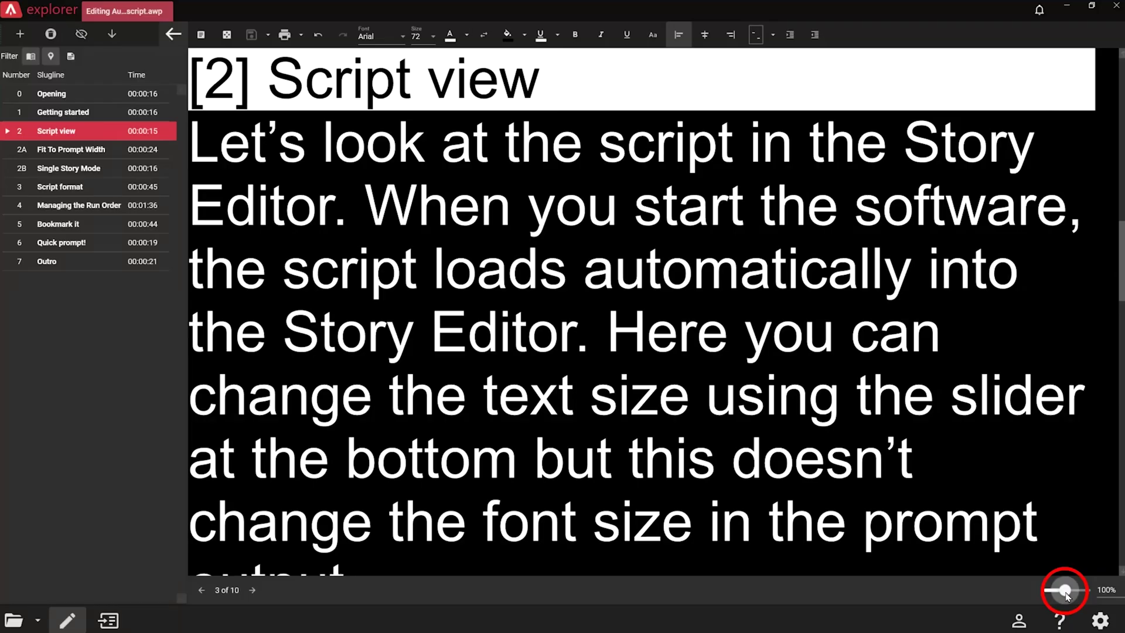
Zoom the Story Editor text larger with the slider and fit the script to prompt width.
mouse_move(1062, 592)
left_mouse_down()
mouse_move(1076, 595)
mouse_move(1063, 595)
left_mouse_up()
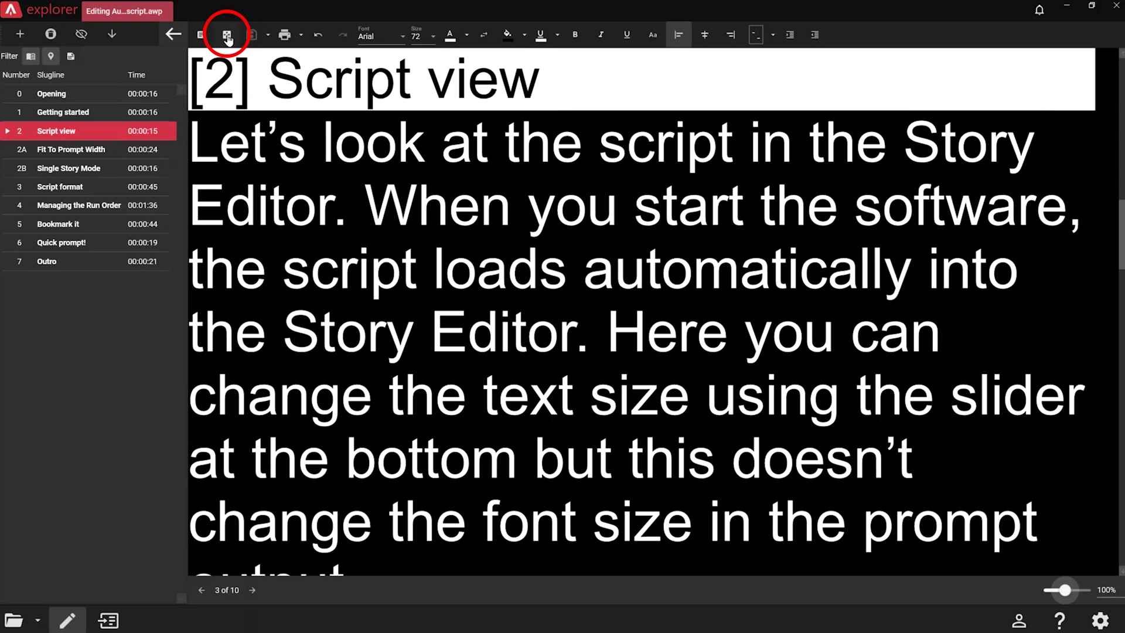
left_click(227, 38)
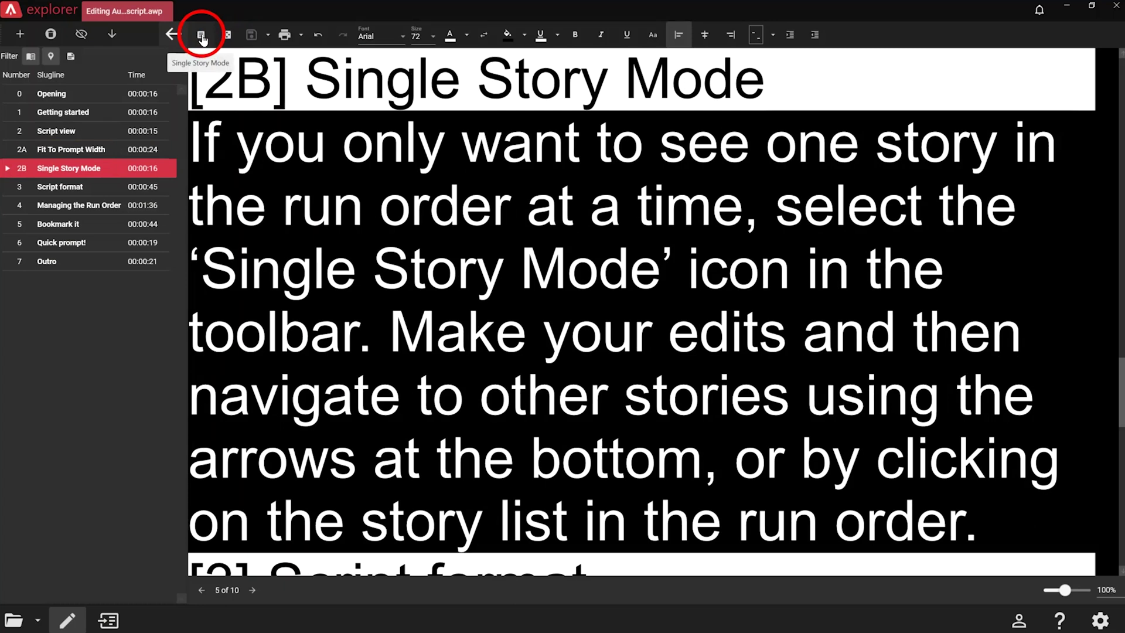
Turn on Single Story Mode, step forward to Bookmark it, then back to Managing the Run Order.
left_click(201, 36)
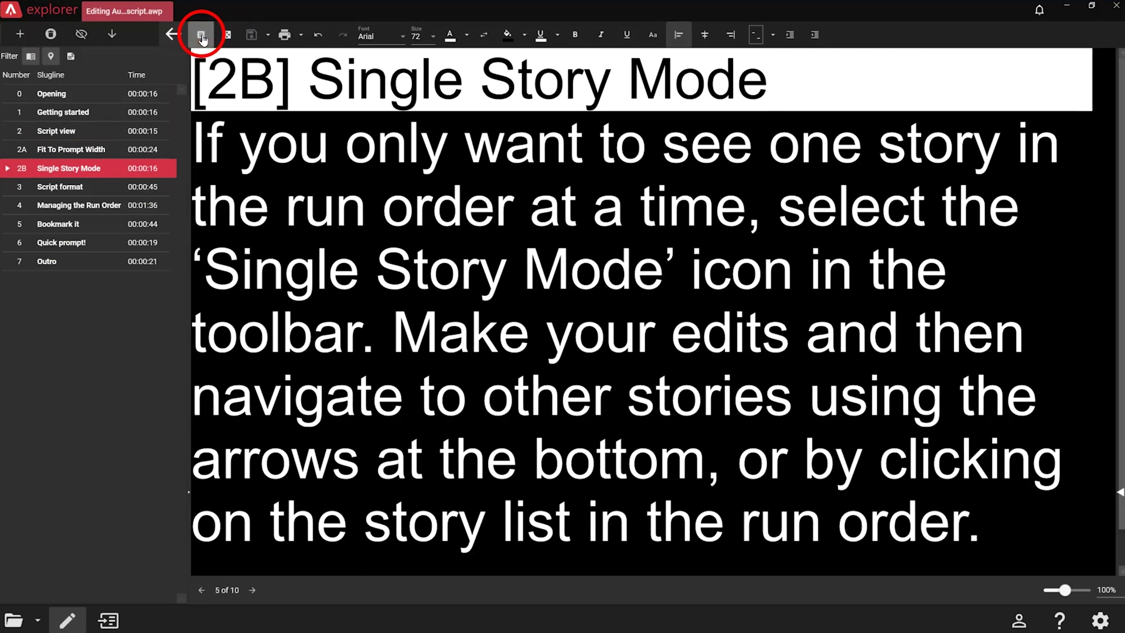
left_click(253, 591)
left_click(253, 591)
left_click(254, 592)
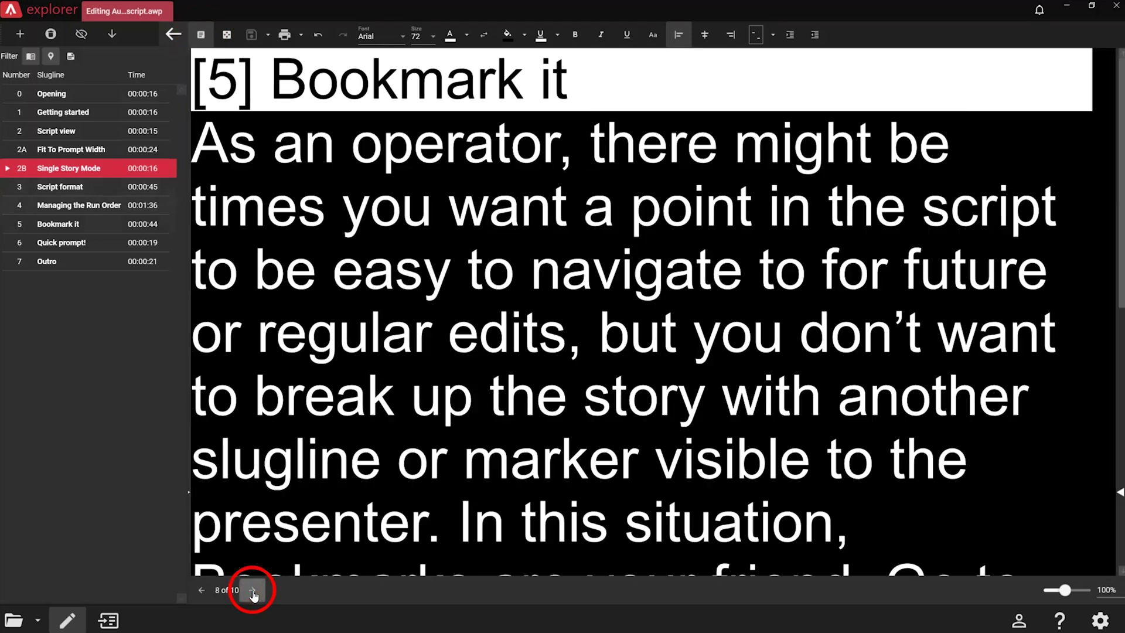
left_click(201, 591)
left_click(201, 591)
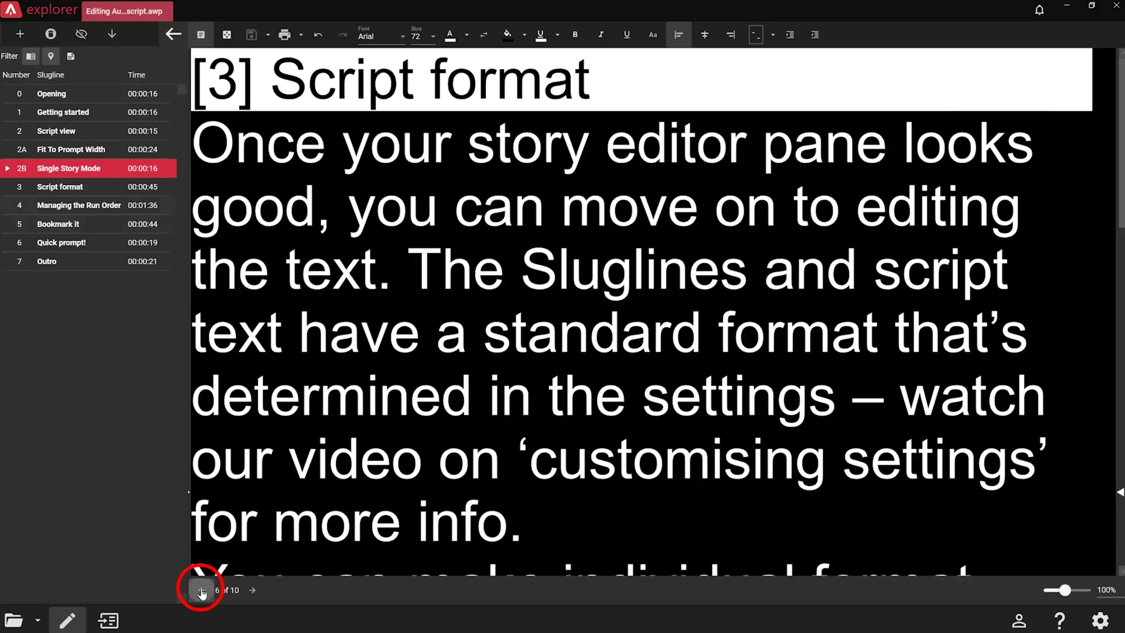
Pick Script format, Bookmark it, Managing the Run Order and Quick prompt! from the run order.
left_click(94, 188)
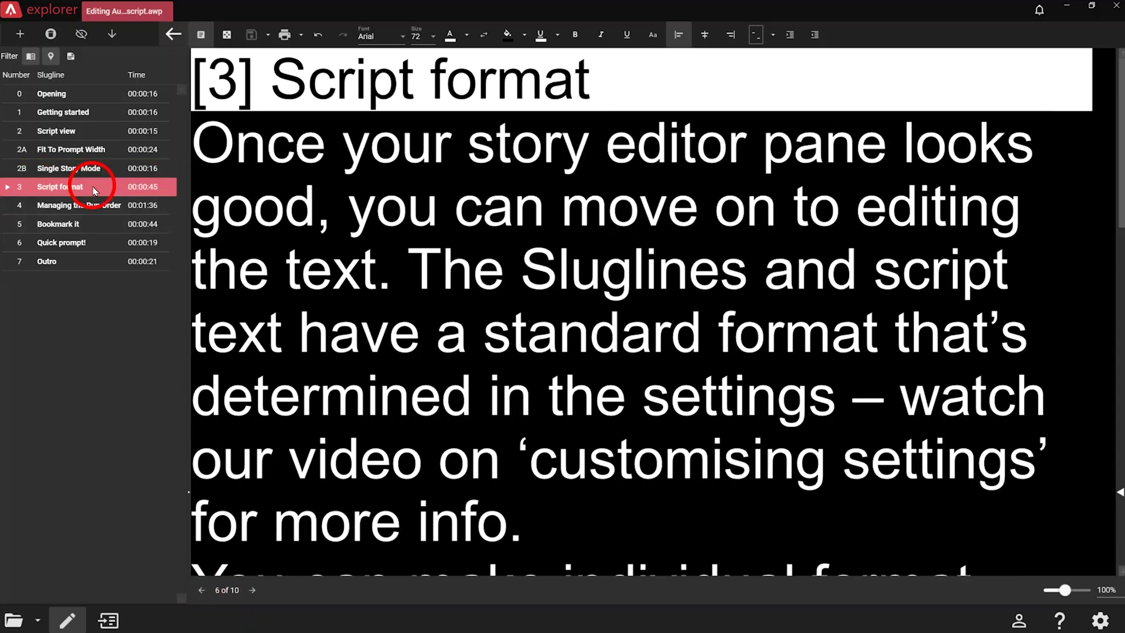
left_click(87, 224)
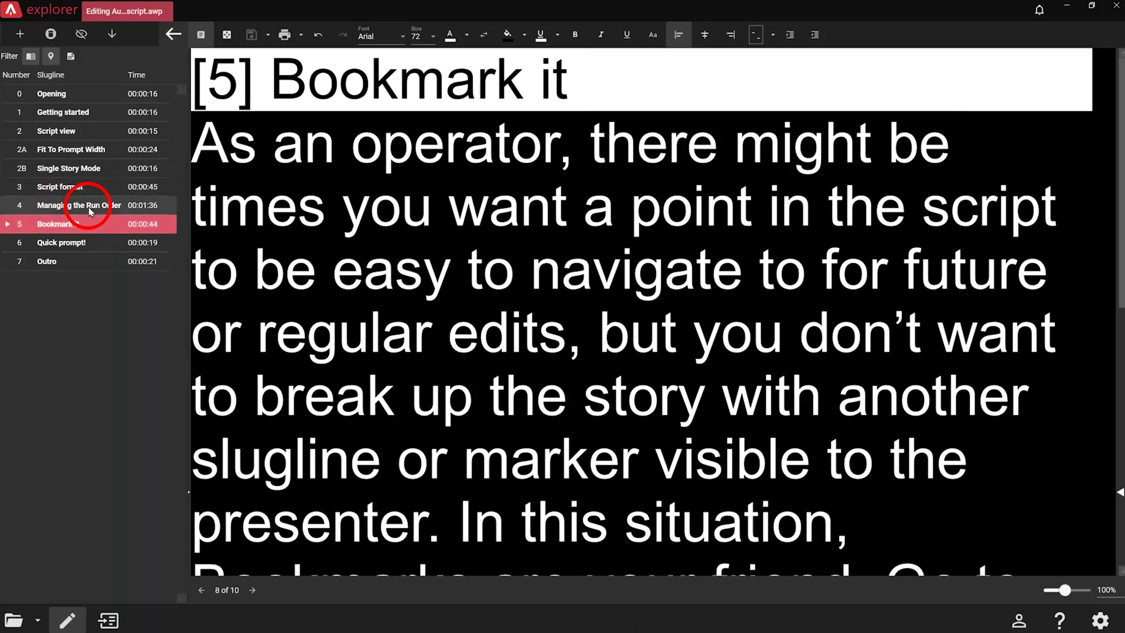
left_click(88, 206)
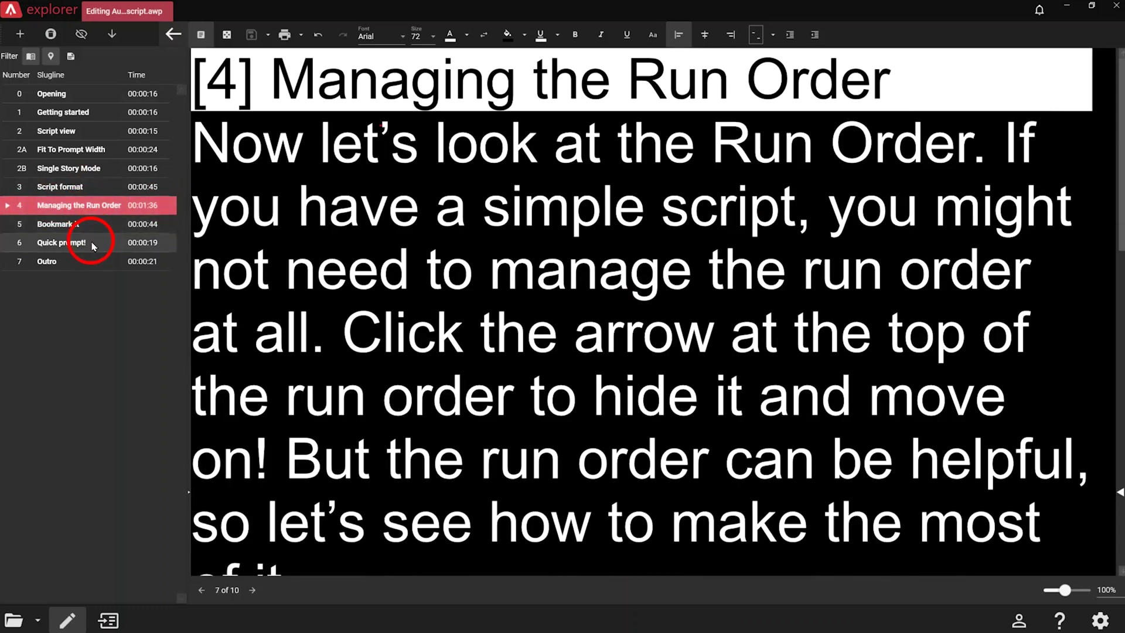
left_click(92, 243)
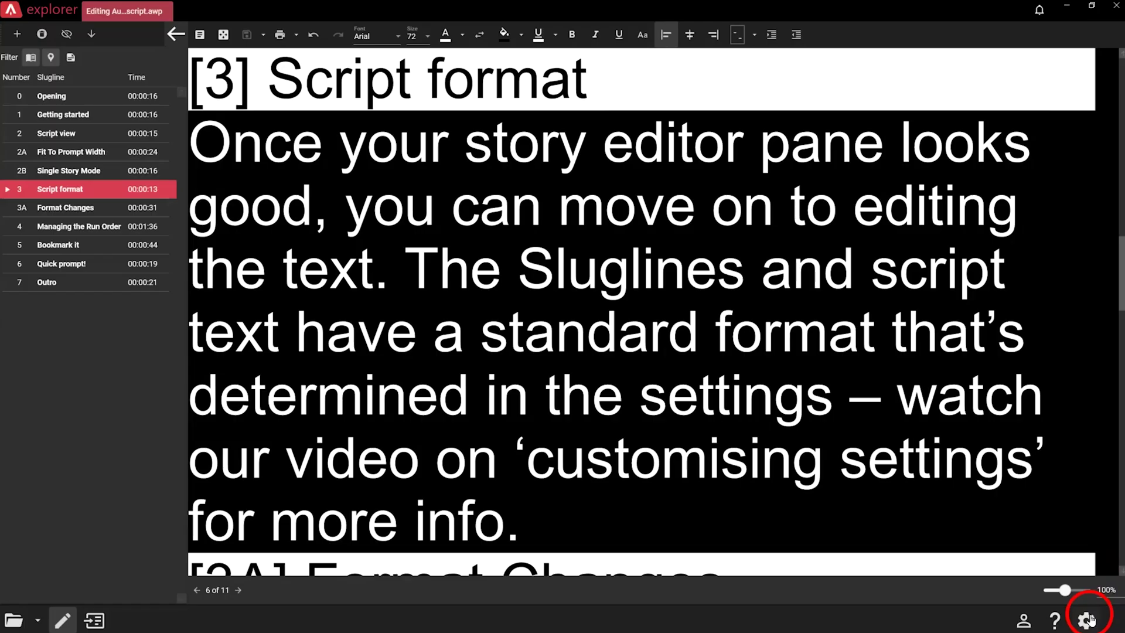
Open the Settings dialog from the bottom-right gear icon.
left_click(1089, 619)
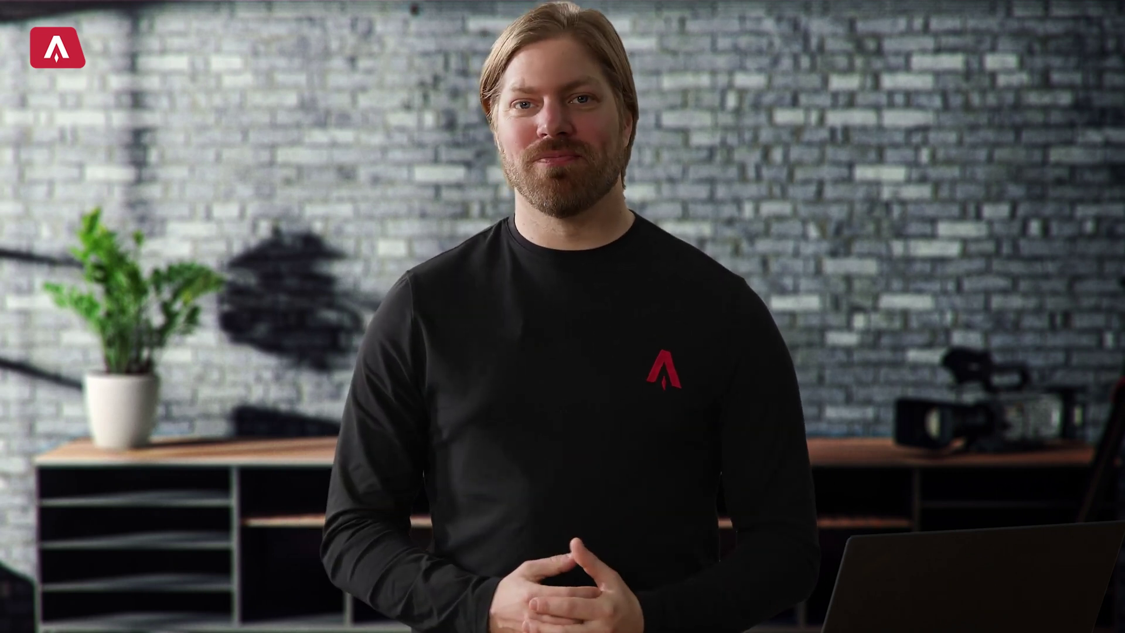
Collapse the run order panel to widen the script, then bring it back.
left_click(178, 35)
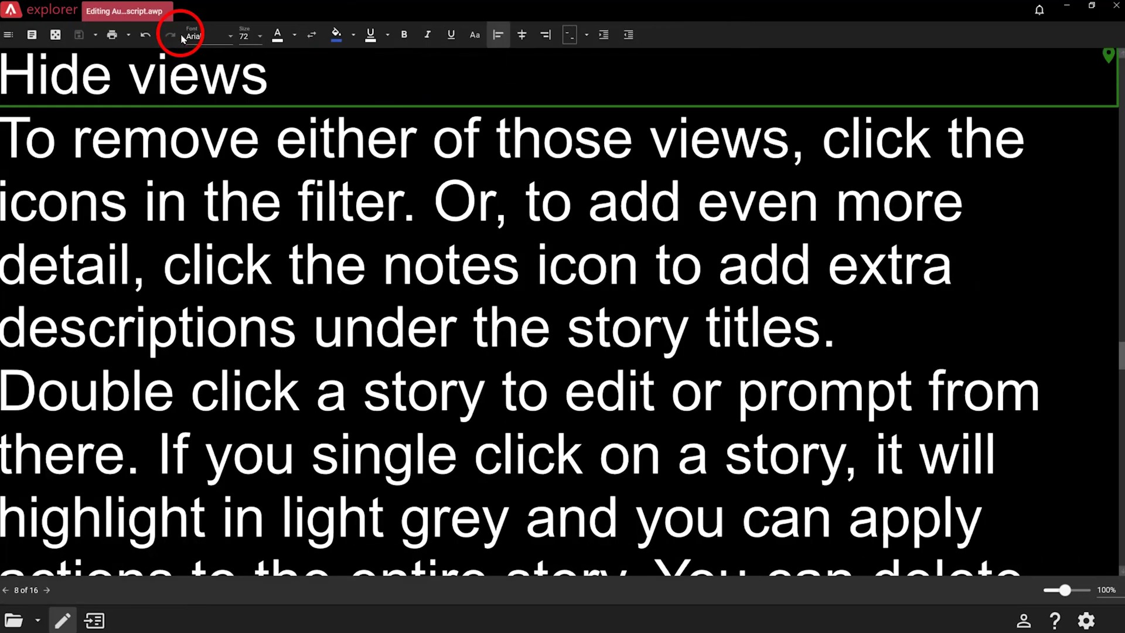
left_click(14, 38)
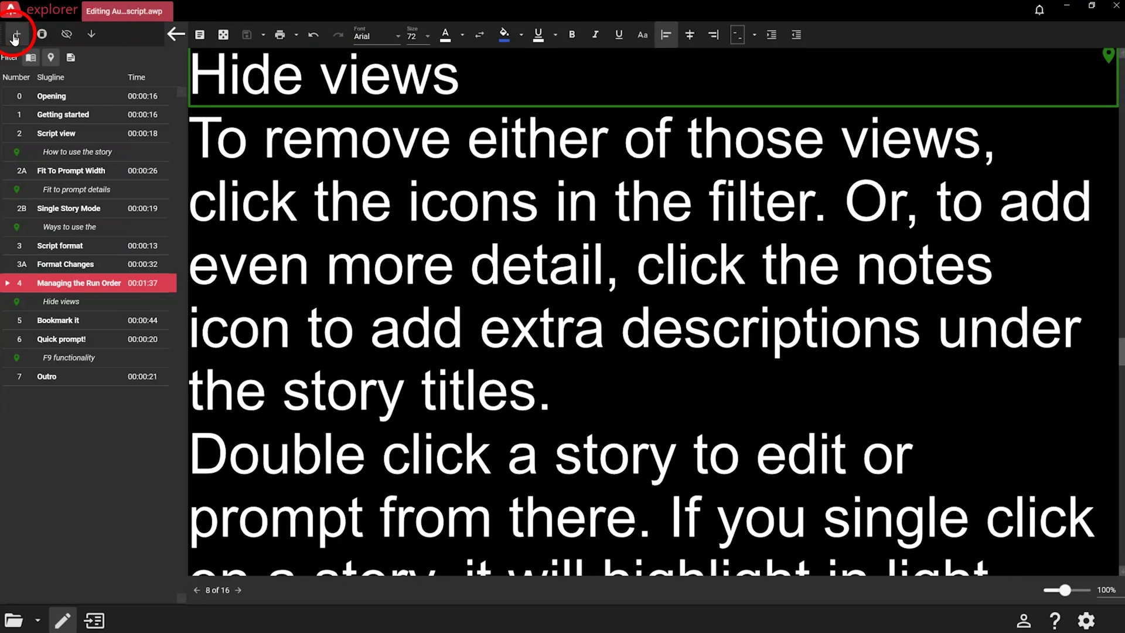
Toggle the run order's story and bookmark filters off and on, then show notes under titles.
left_click(31, 59)
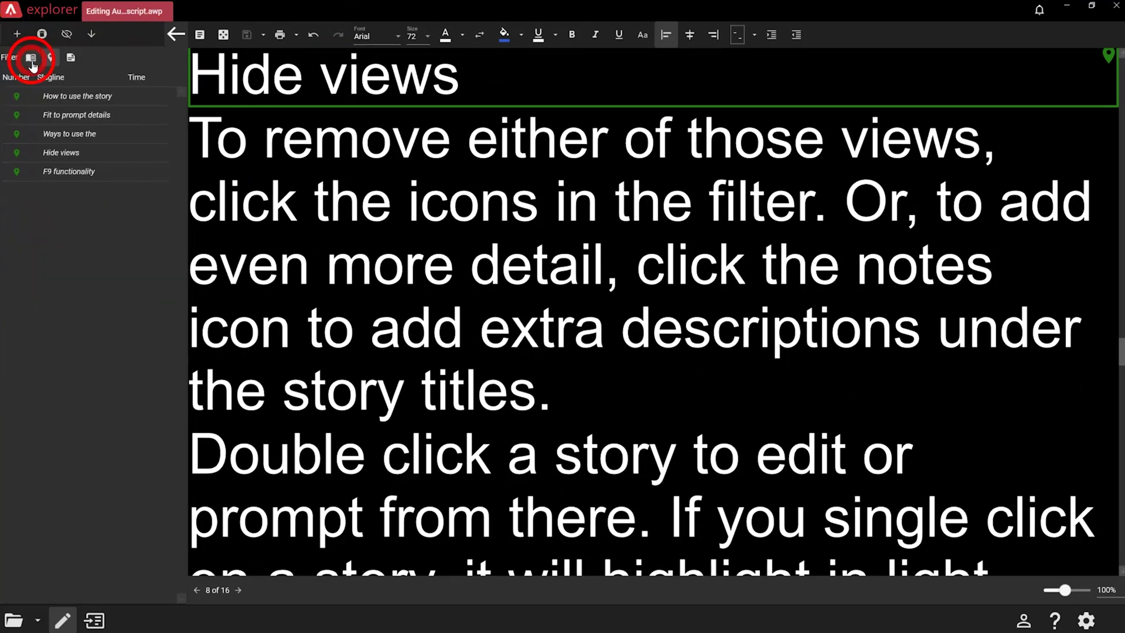
left_click(31, 60)
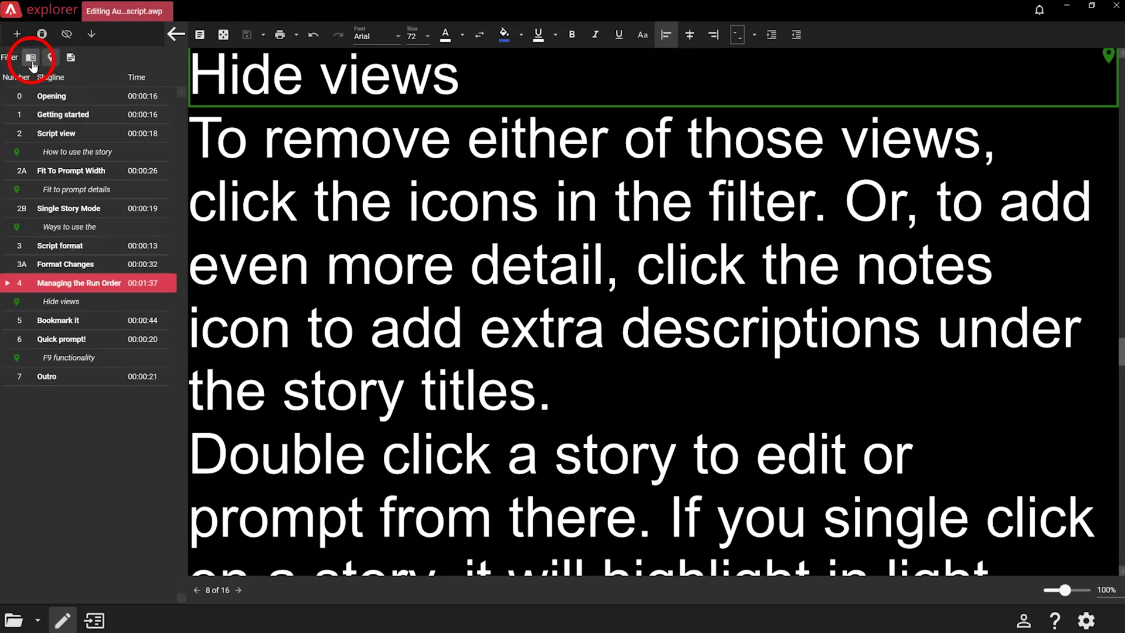
left_click(52, 59)
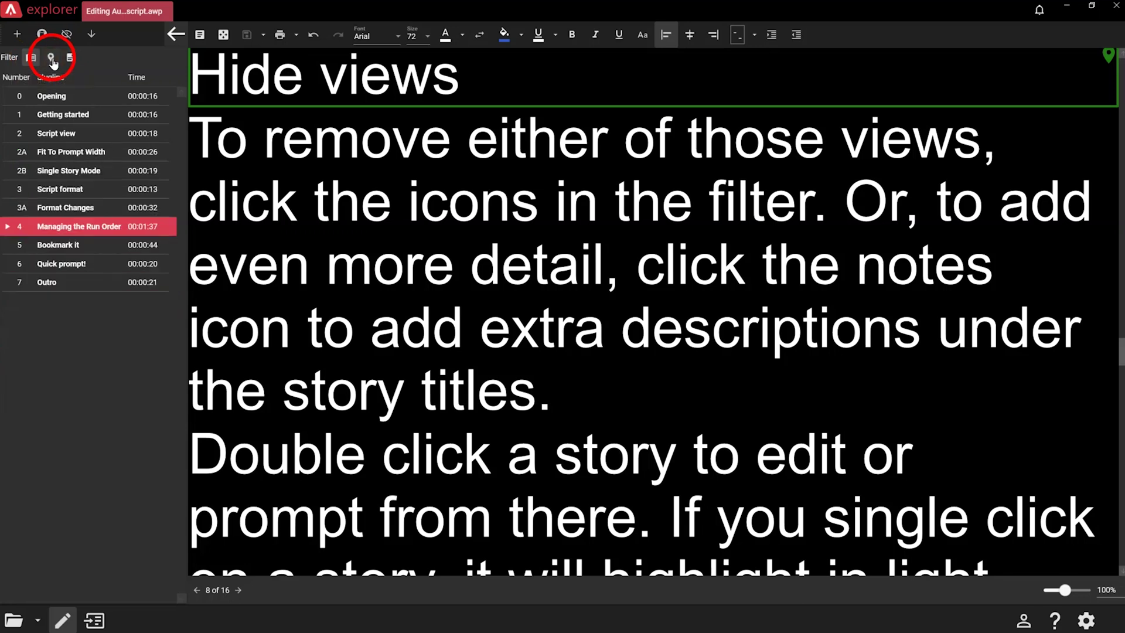
left_click(52, 58)
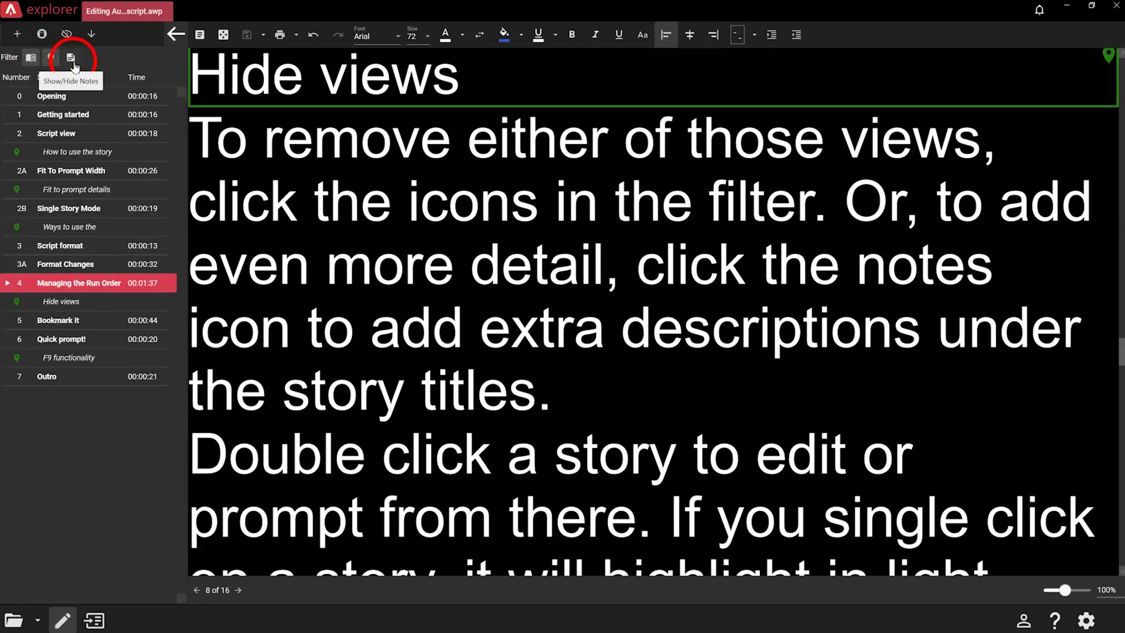
left_click(71, 59)
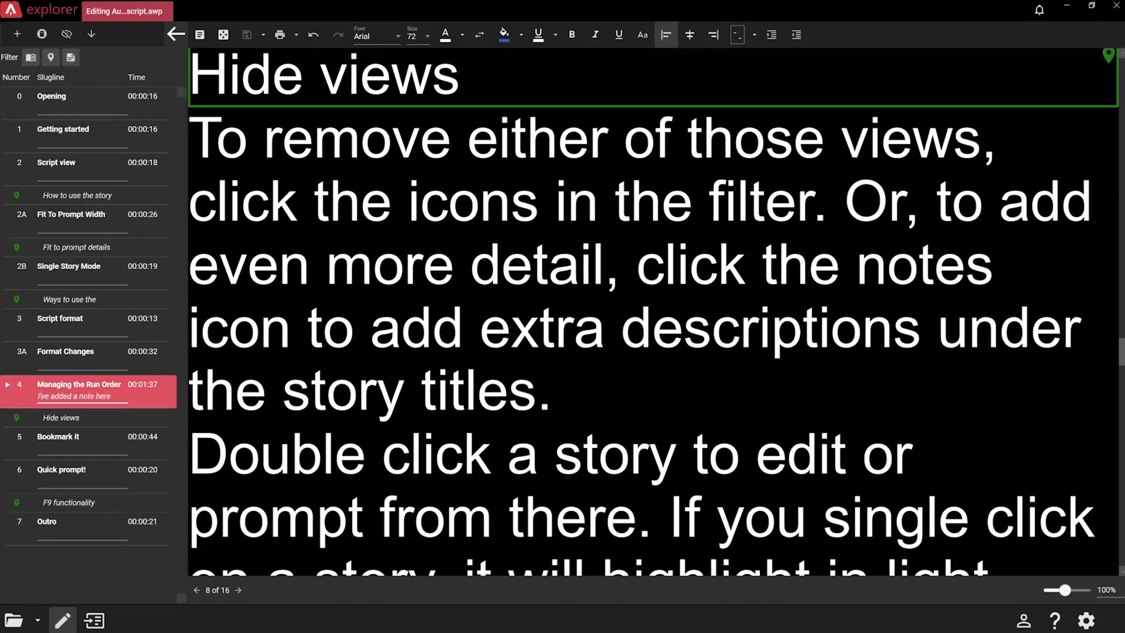
Step through Bookmark it, Quick prompt! and Outro in the run order.
left_click(60, 460)
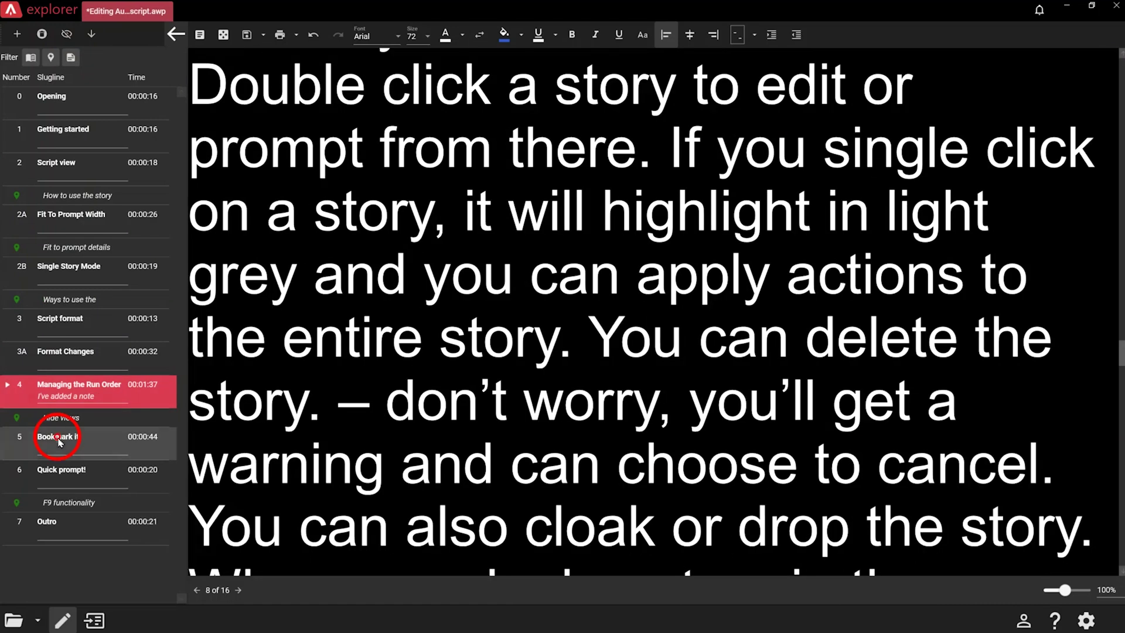
left_click(61, 470)
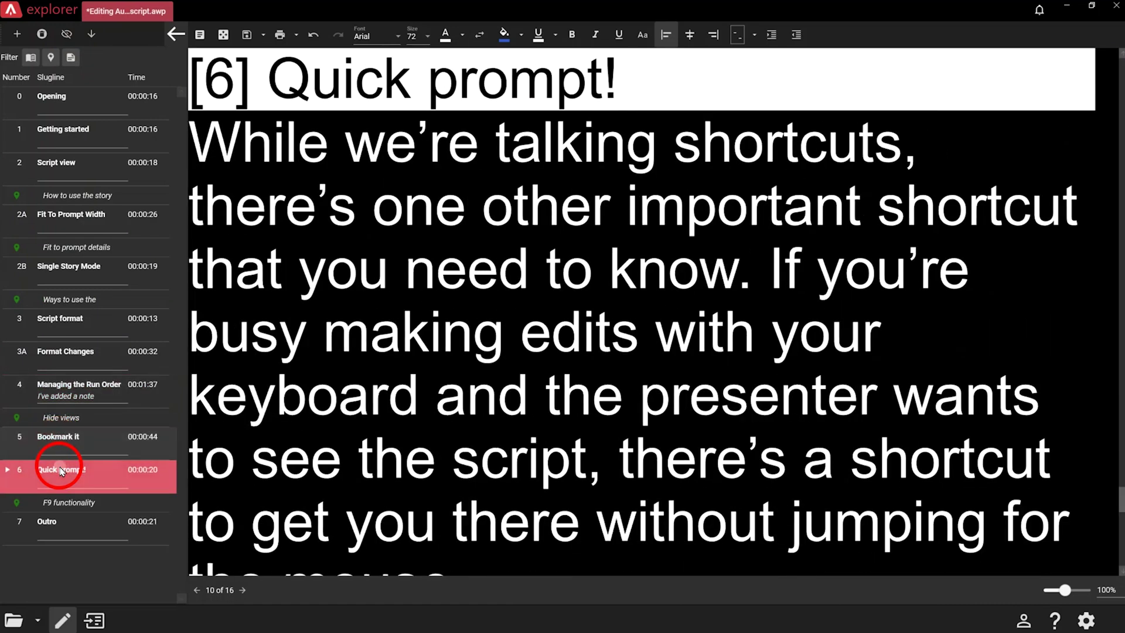
left_click(58, 521)
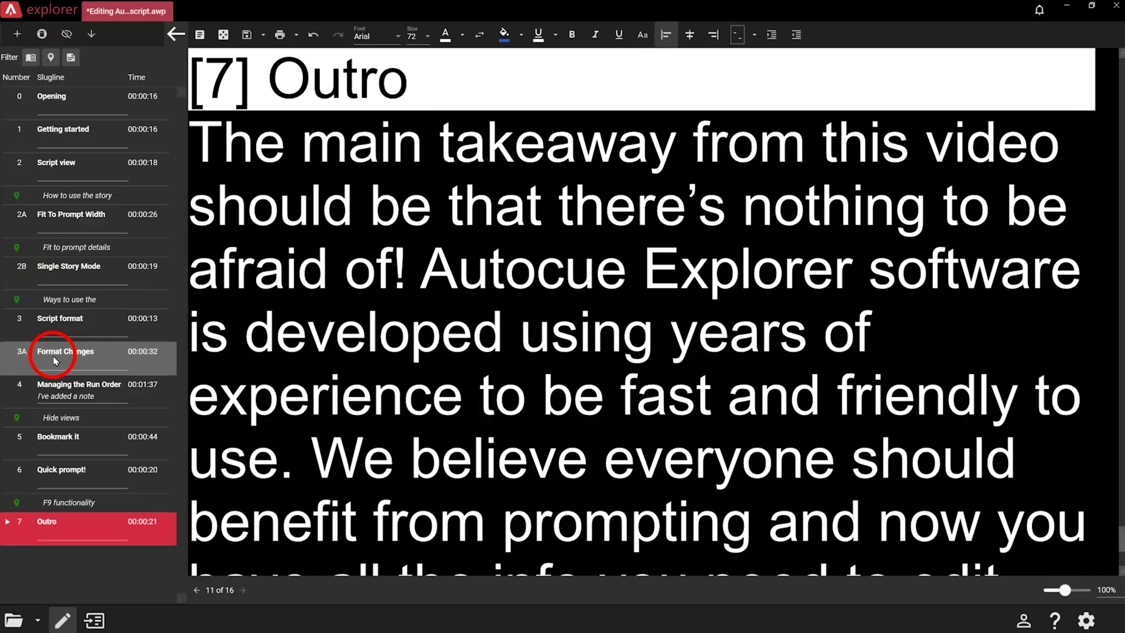
Start deleting the Format Changes story, then cancel the confirmation.
key("Delete")
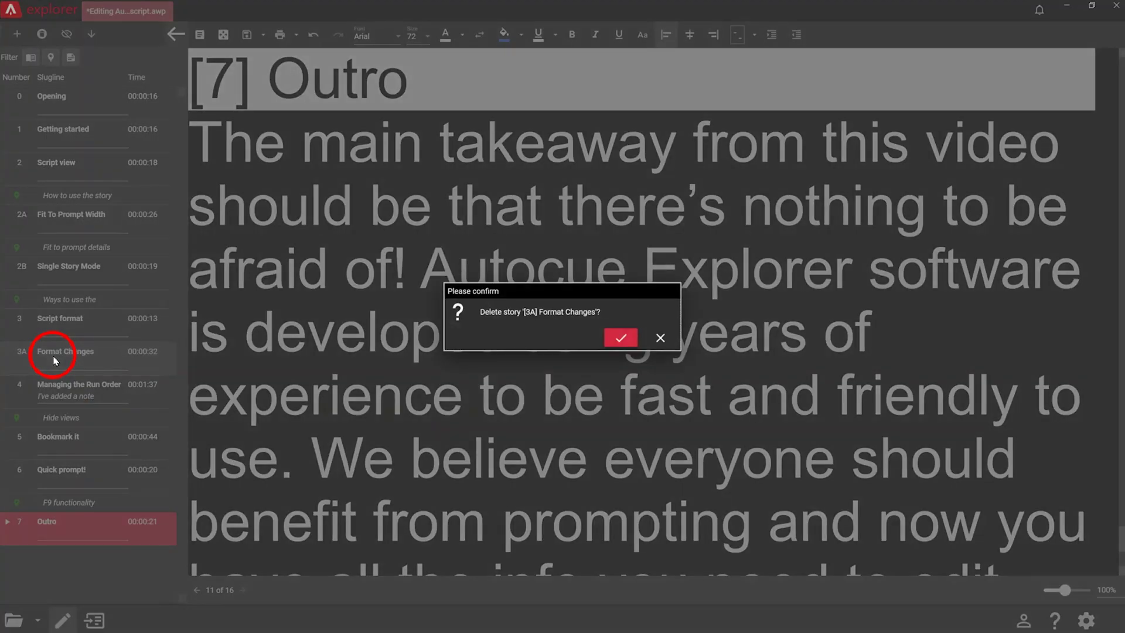
key("Tab")
key("Return")
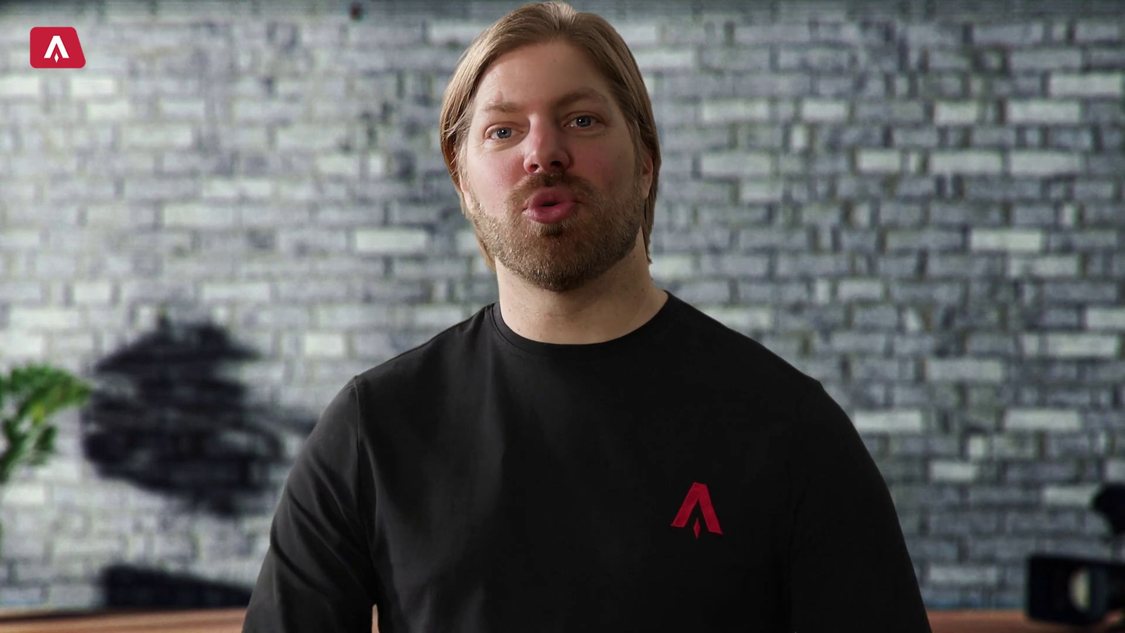
Cloak and uncloak Managing the Run Order, then drop Bookmark it to the run order's end.
left_click(94, 390)
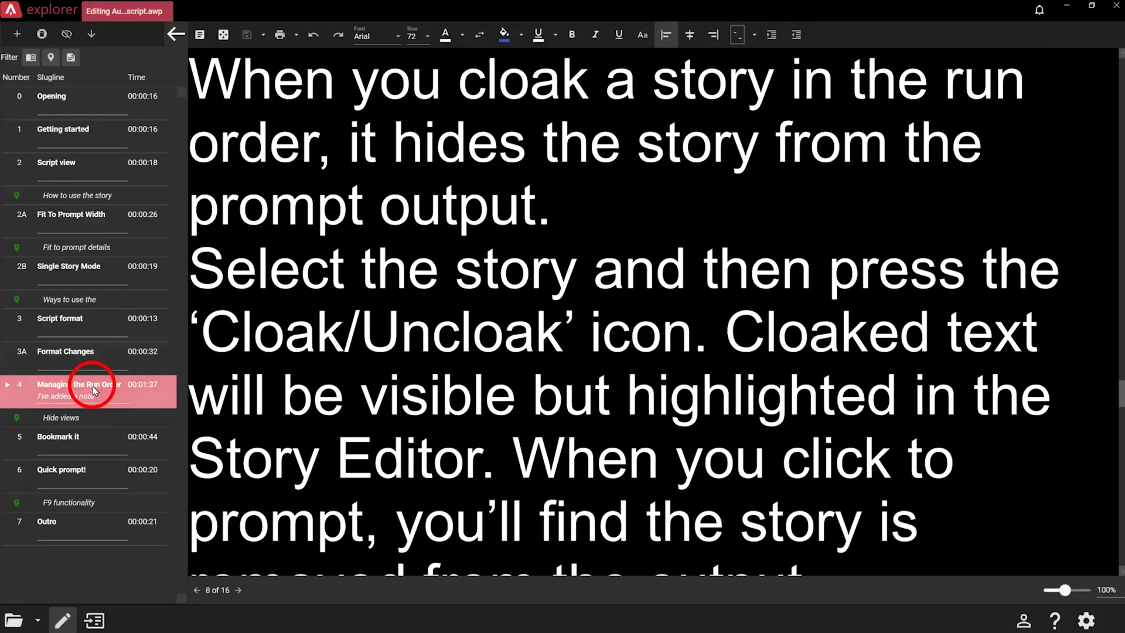
left_click(68, 37)
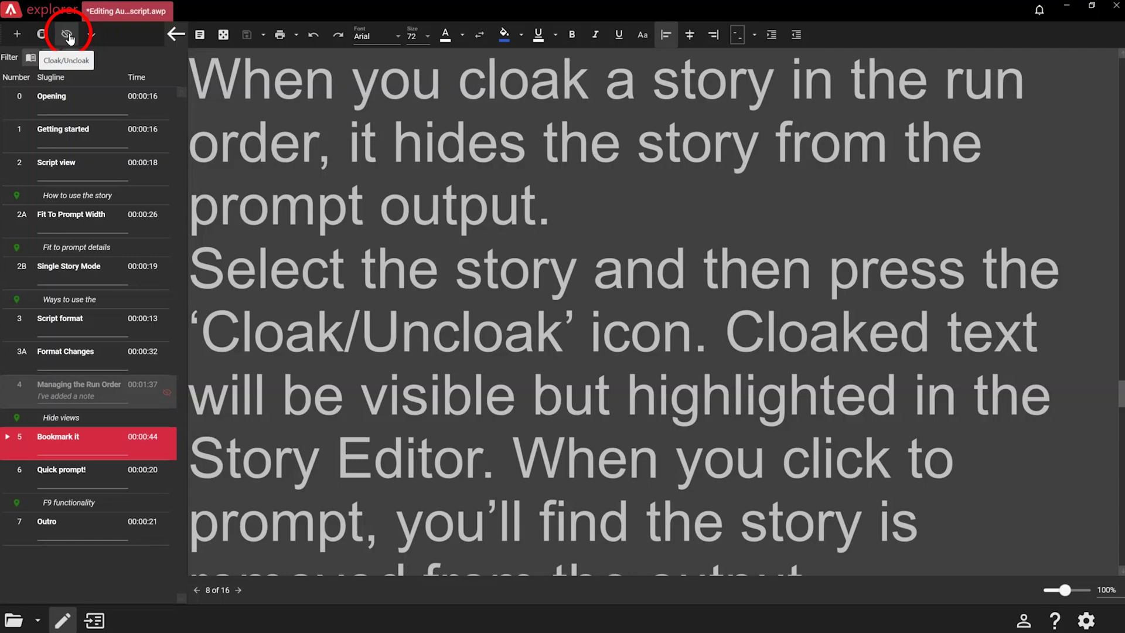
left_click(68, 37)
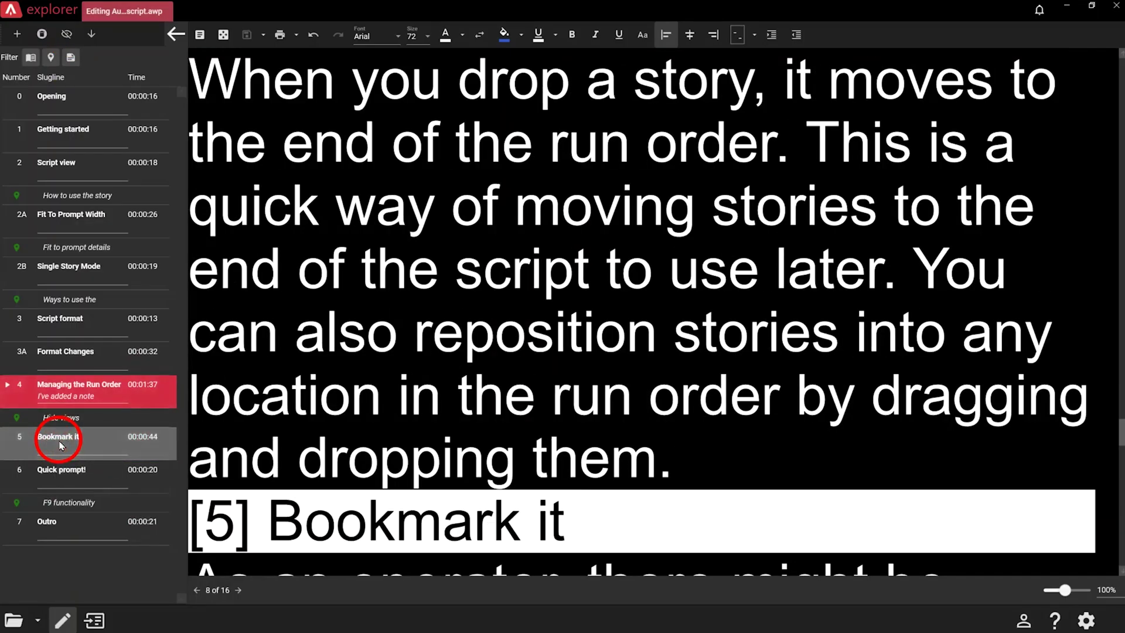
left_click(94, 36)
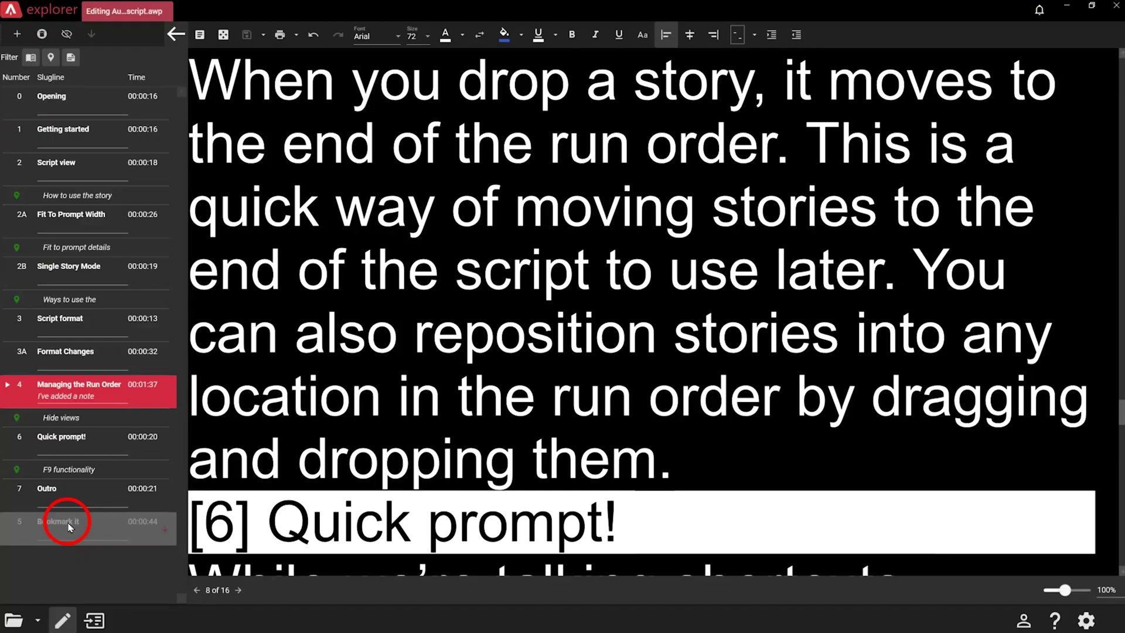
Drag Bookmark it up the run order so it sits before Quick prompt!
left_click_drag(68, 527, 70, 316)
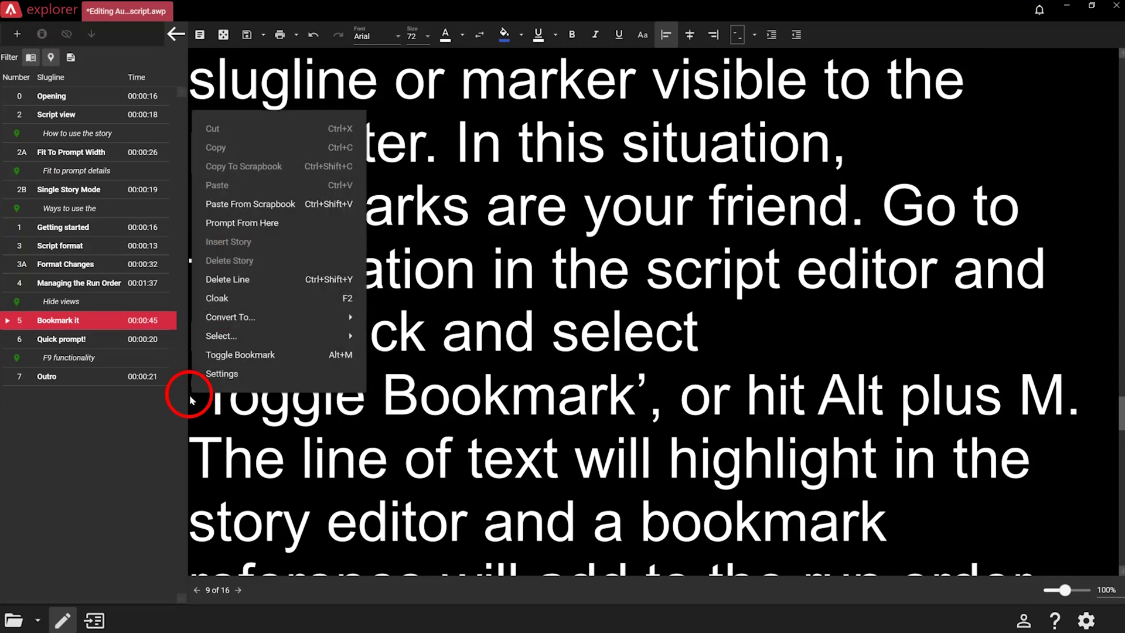
Bookmark the 'Toggle Bookmark' line with Alt+M, then jump to the F9 functionality bookmark.
left_click(191, 399)
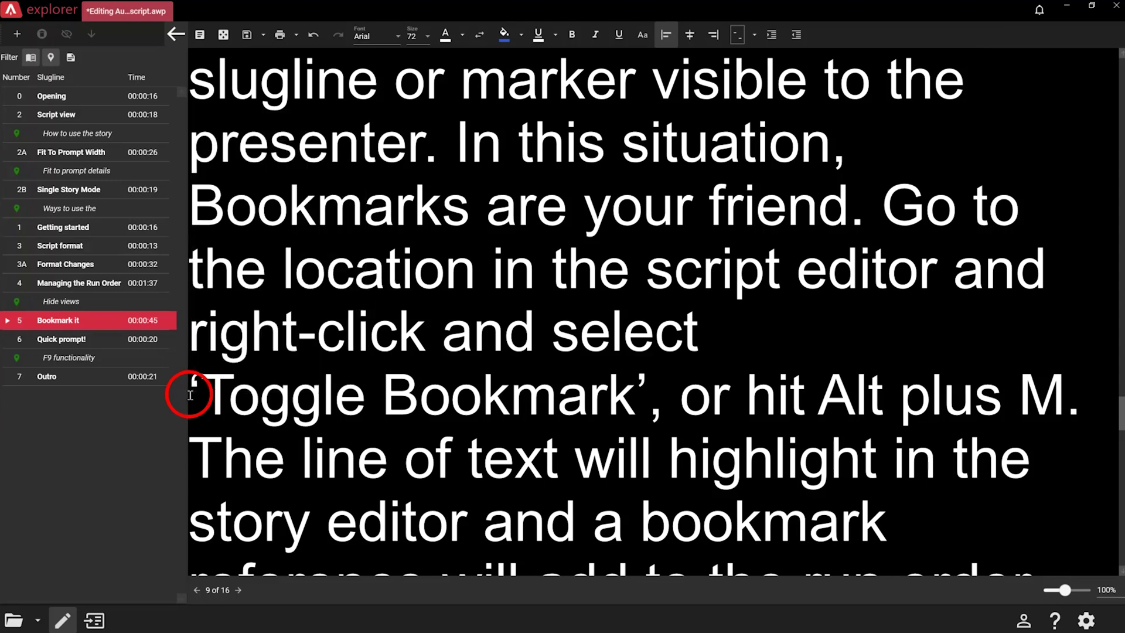
key("alt+m")
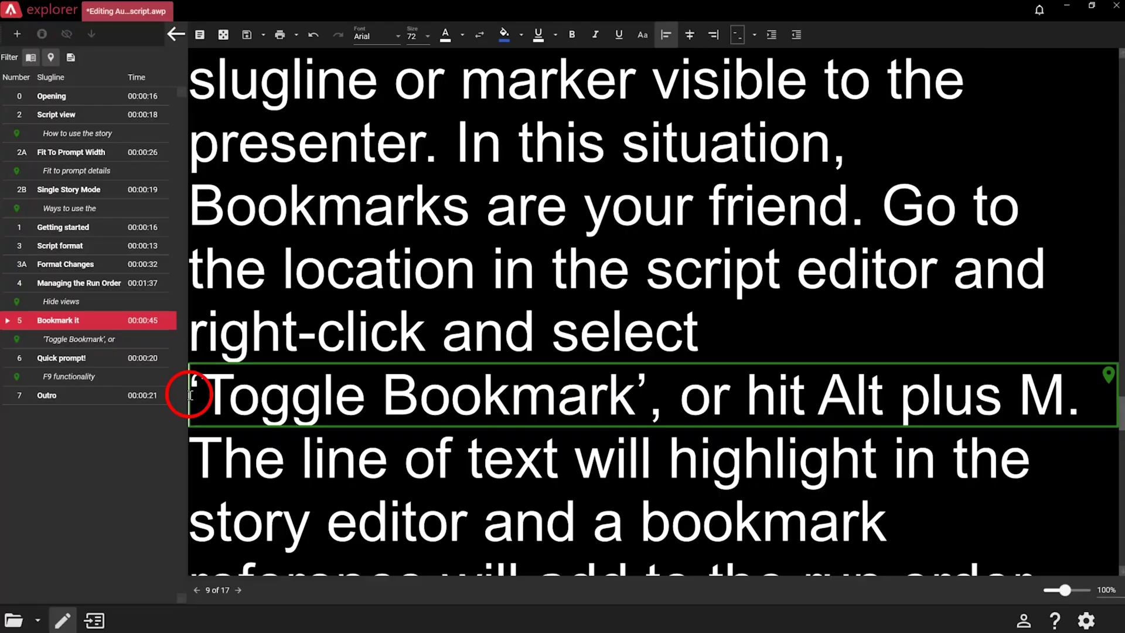
key("ctrl+Down")
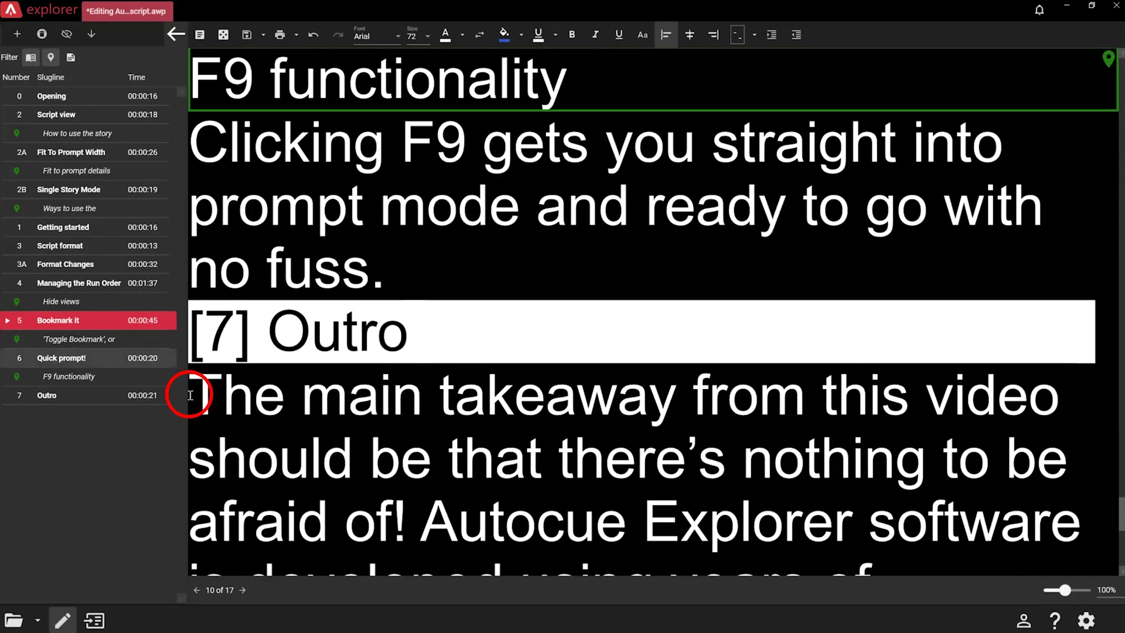
Return to the previous bookmark and start F9 prompt mode.
key("alt+p")
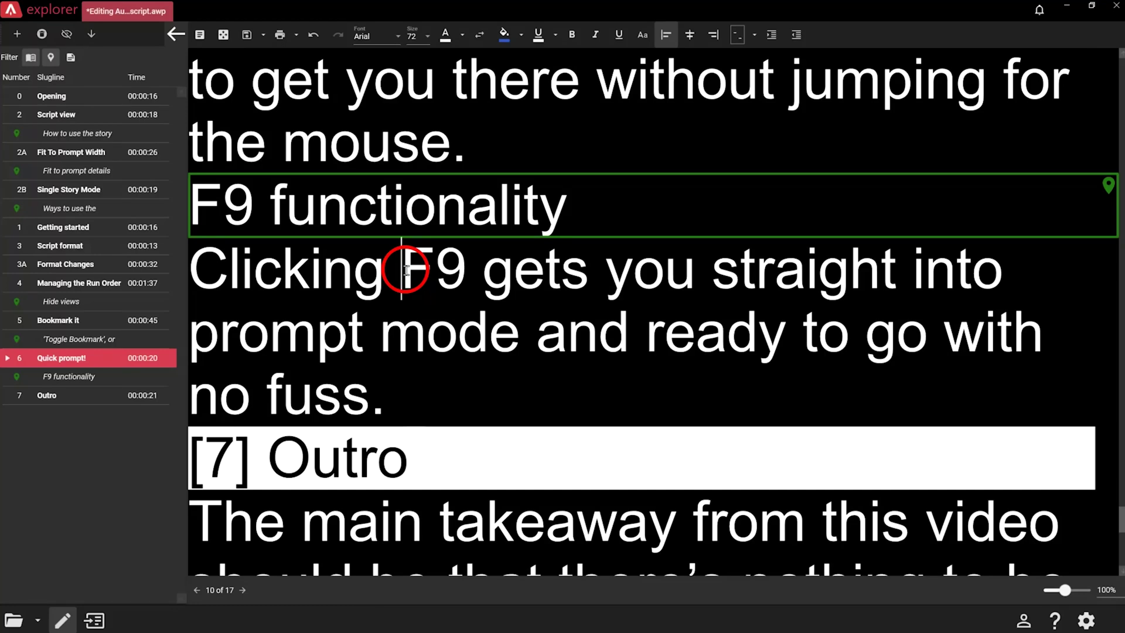
key("F9")
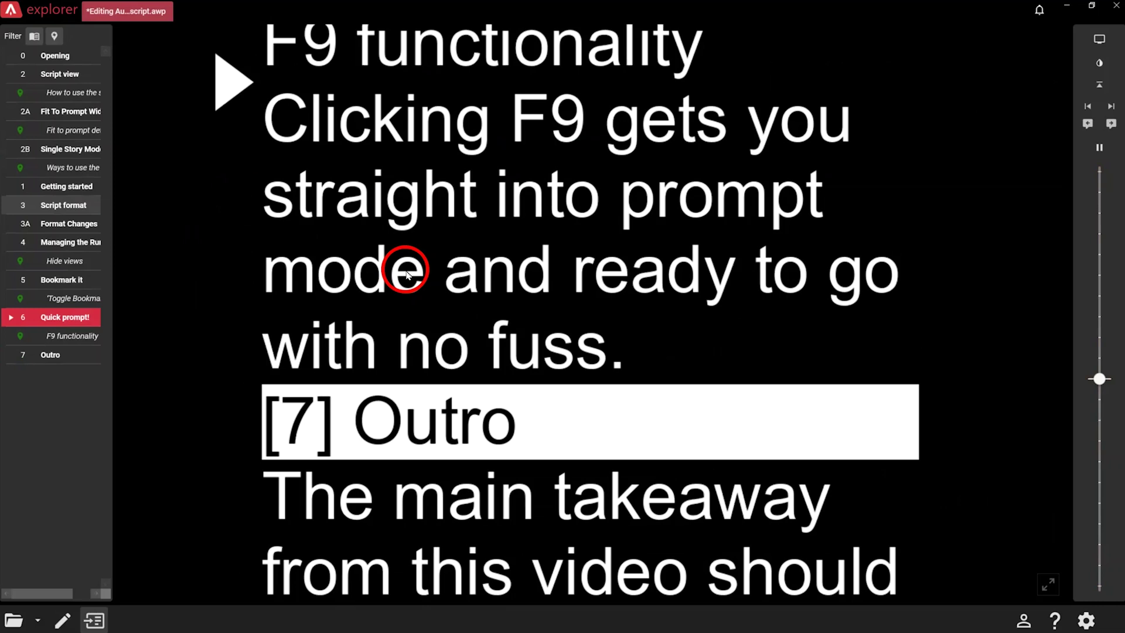